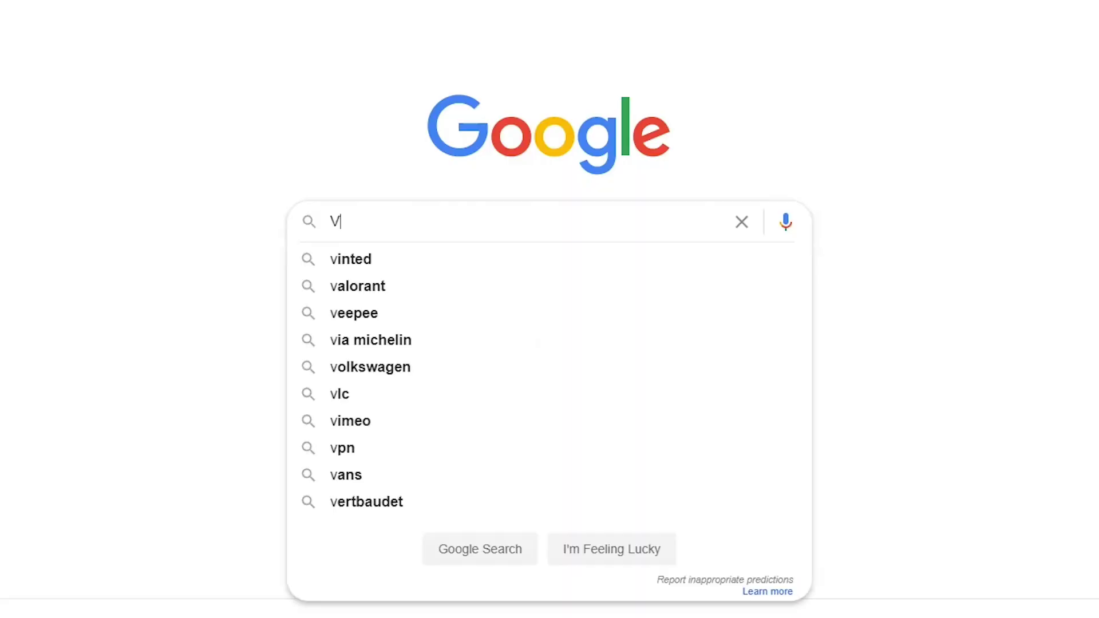
Search Google for VEED, start a new project, and bring up the media upload file picker.
type("eed")
key("Return")
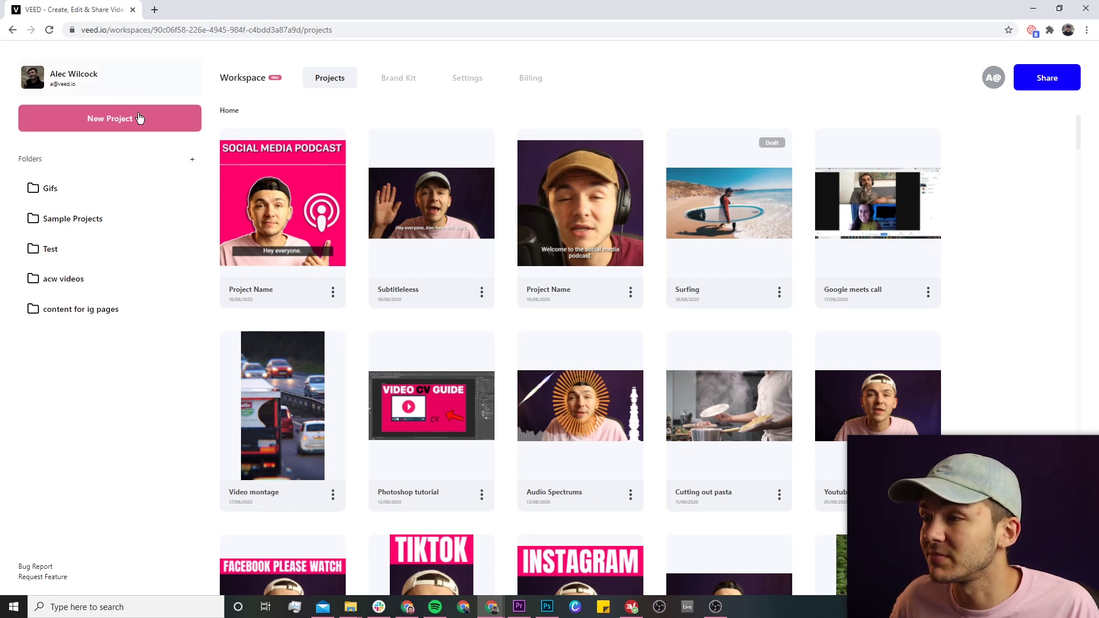
left_click(139, 118)
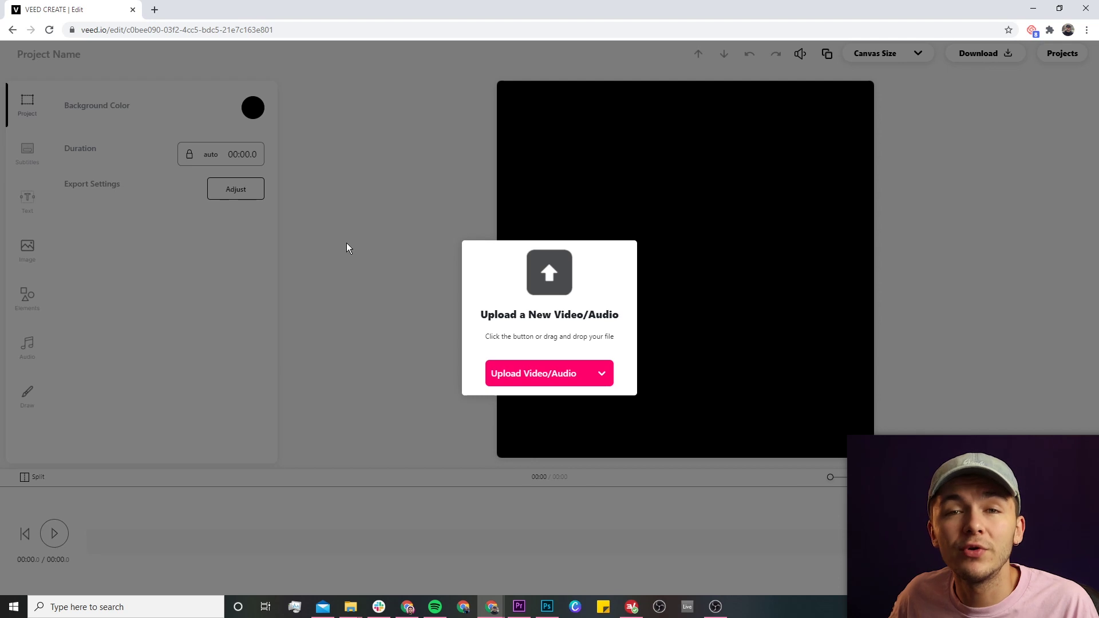
left_click(547, 375)
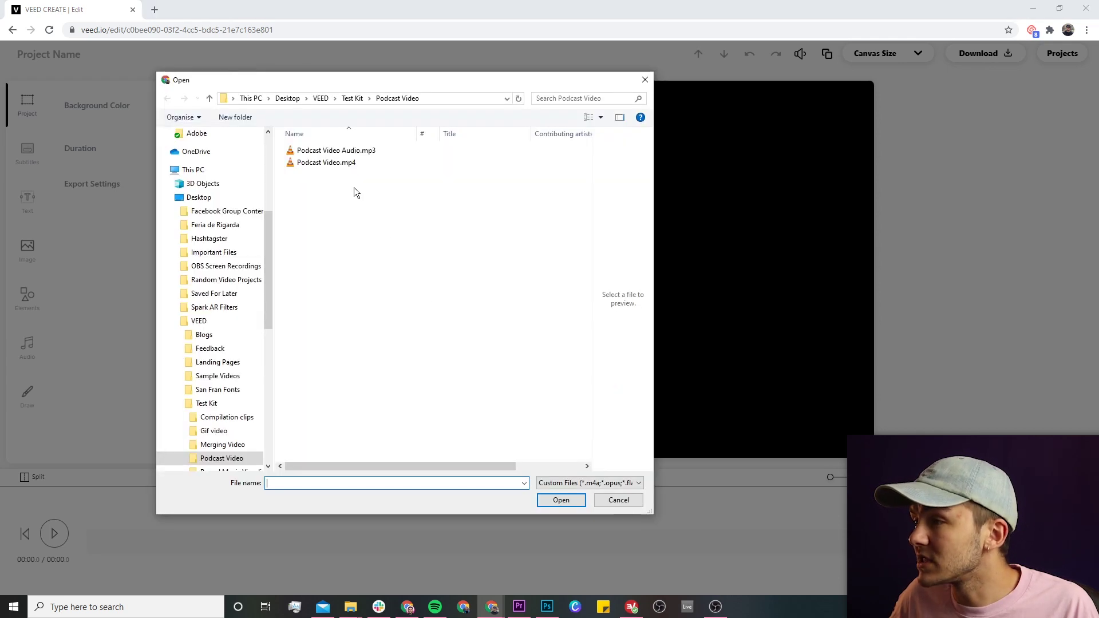
mouse_move(335, 151)
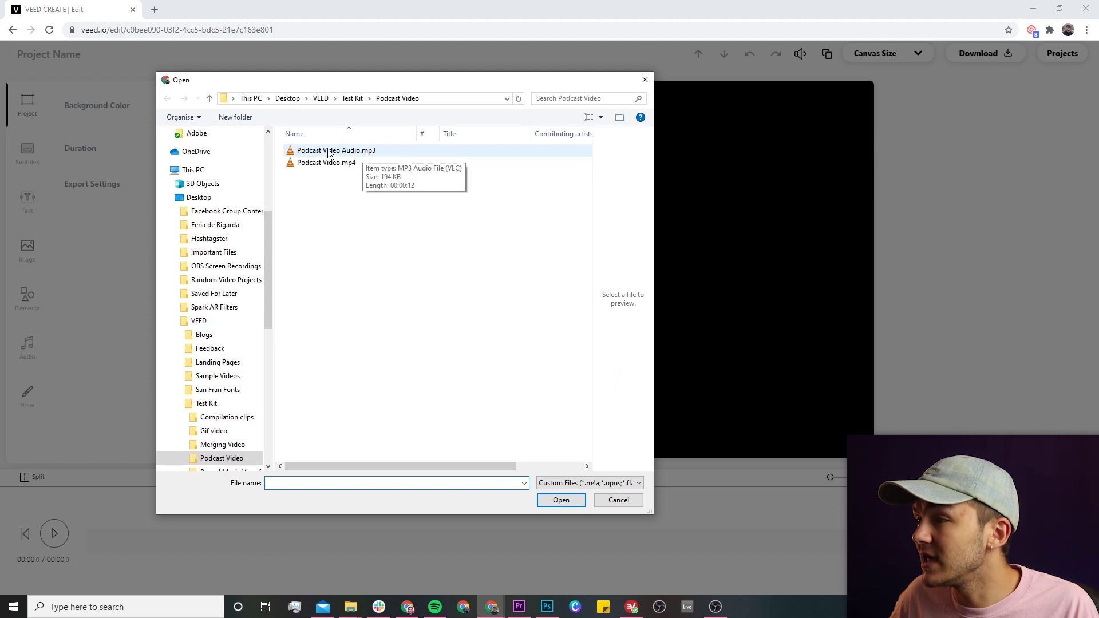
Upload Podcast Video Audio.mp3 and start with a blank canvas instead of a template.
left_click(366, 157)
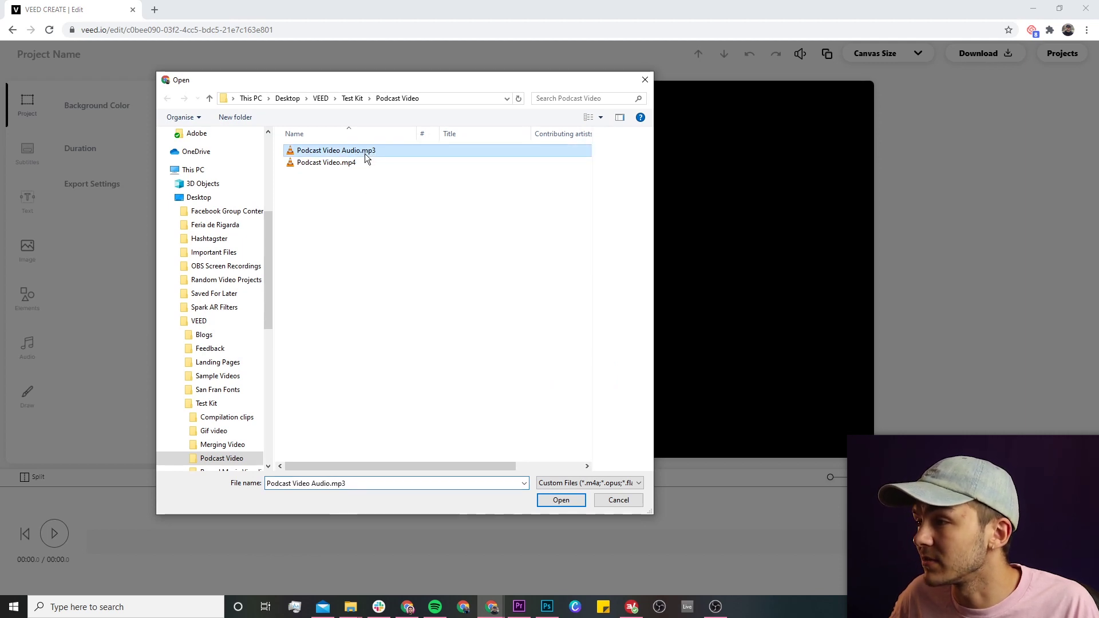
left_click(561, 500)
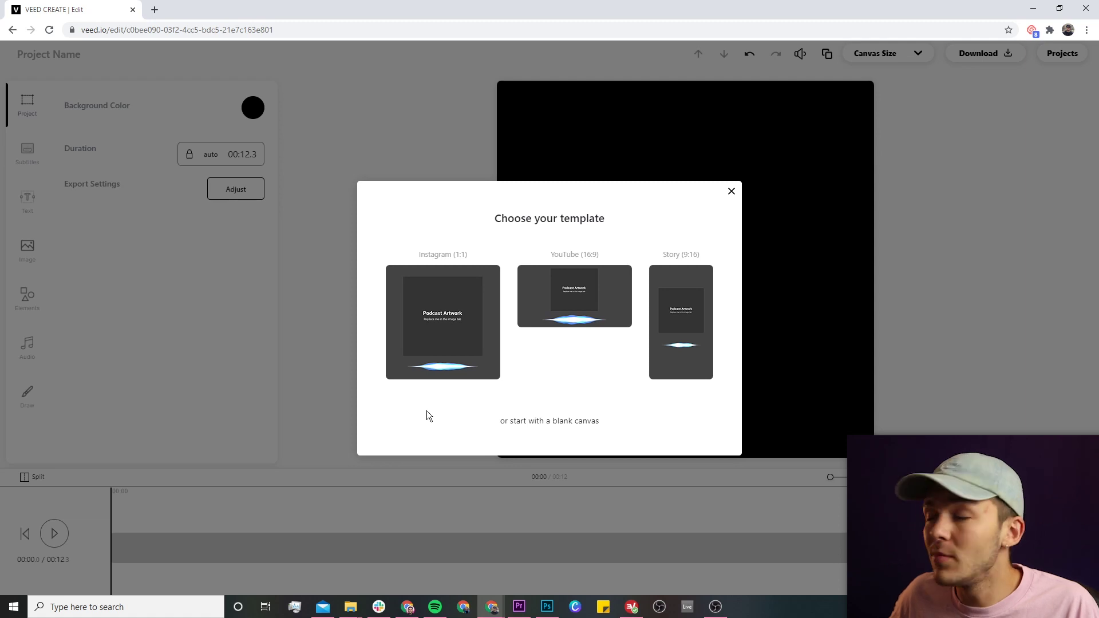
left_click(549, 423)
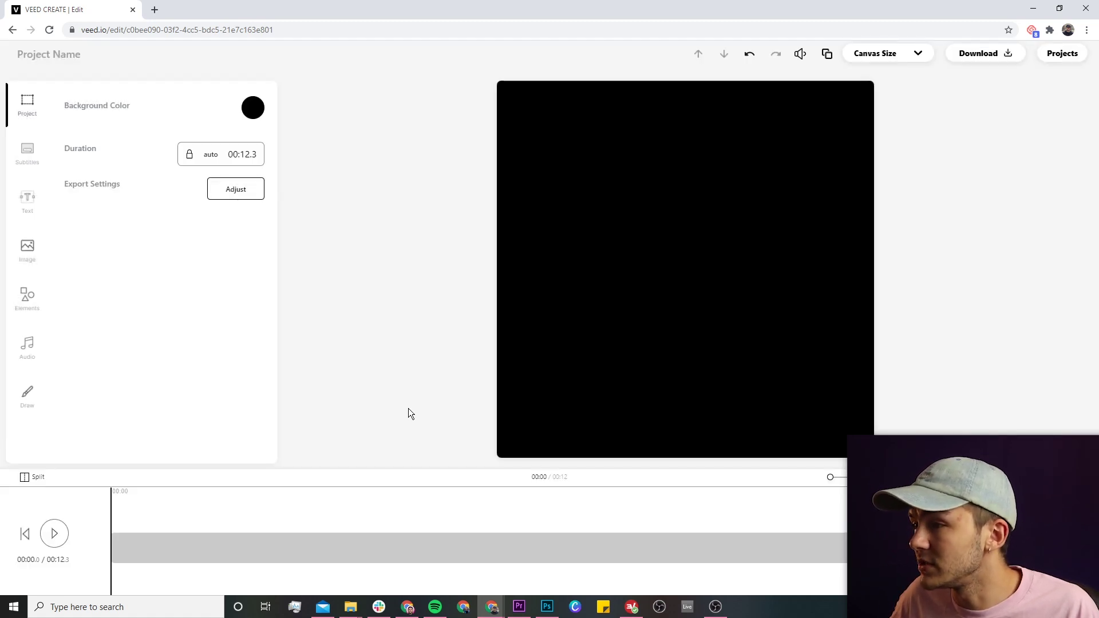
left_click(55, 534)
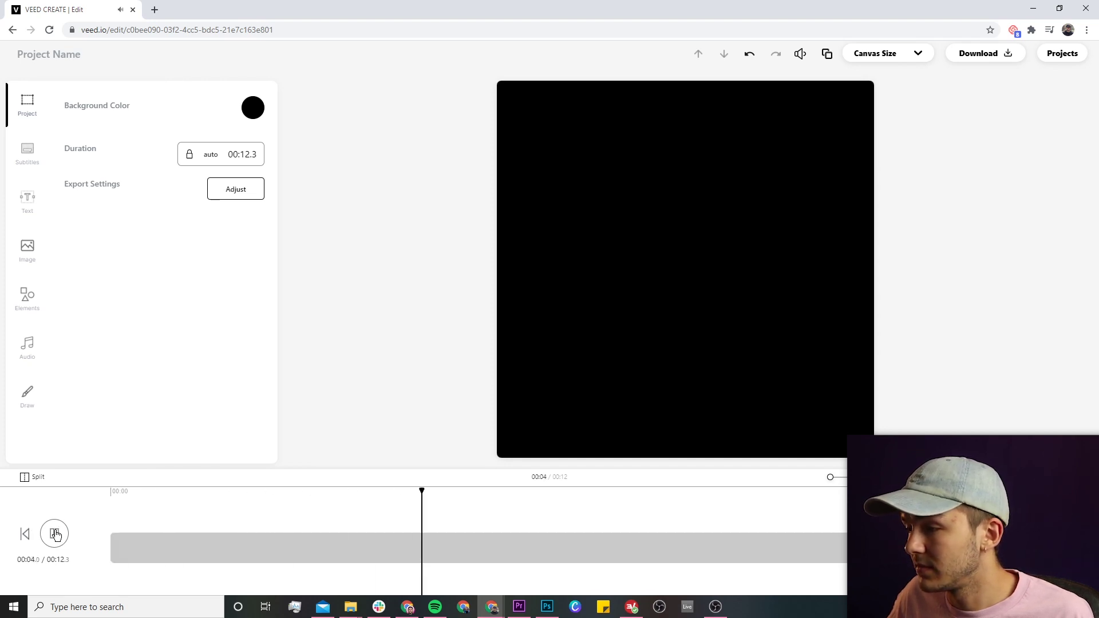
left_click(55, 534)
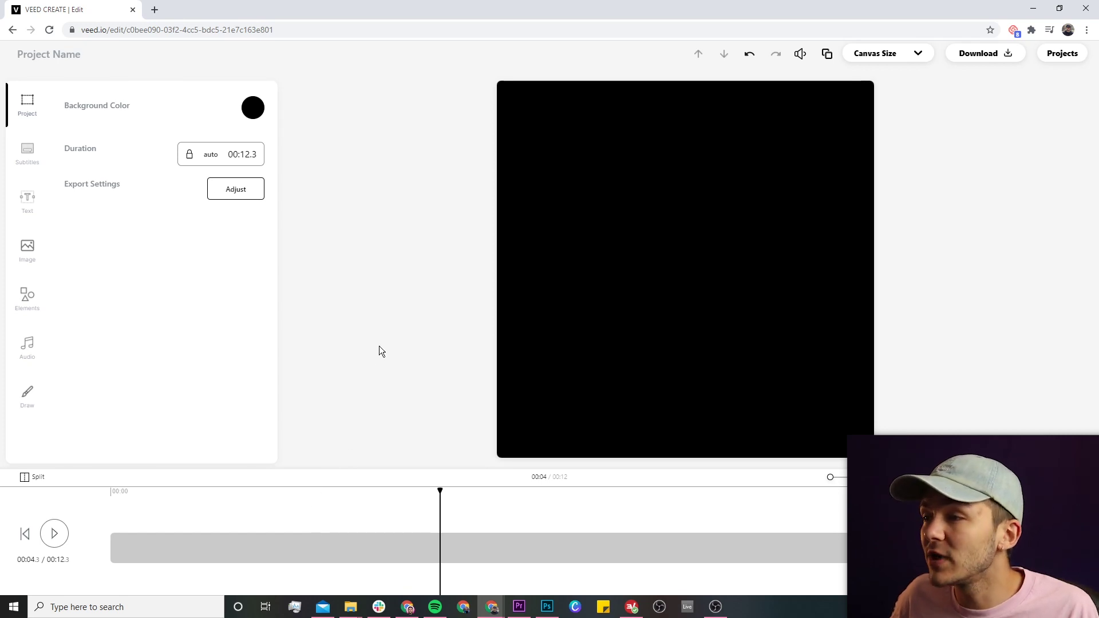
left_click(25, 150)
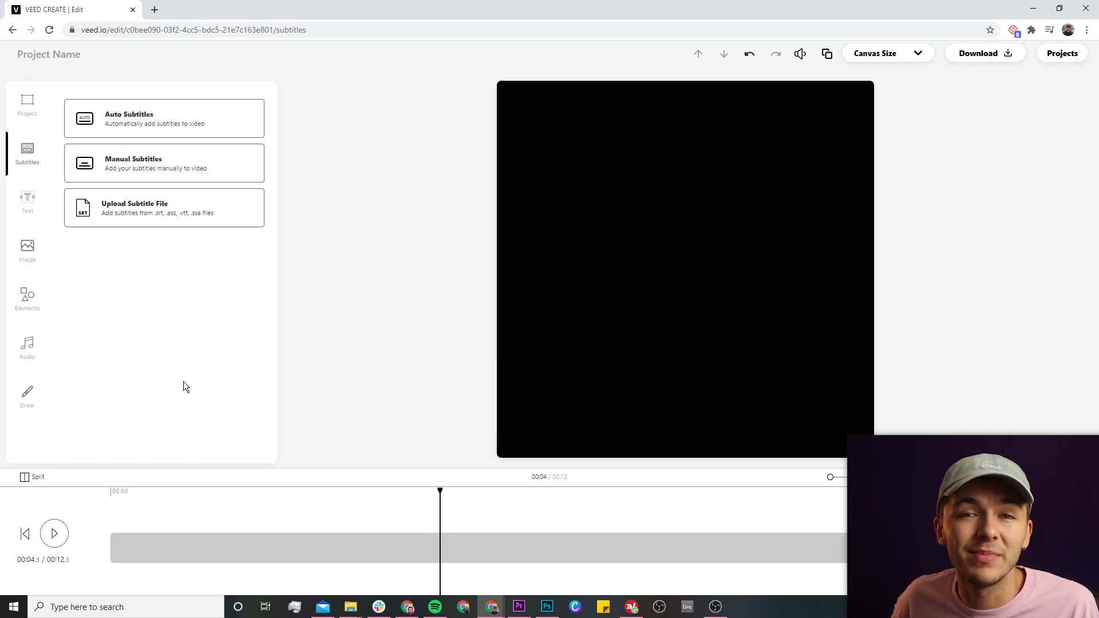
Run Auto Subtitles with English (United States) as the detection language.
left_click(162, 122)
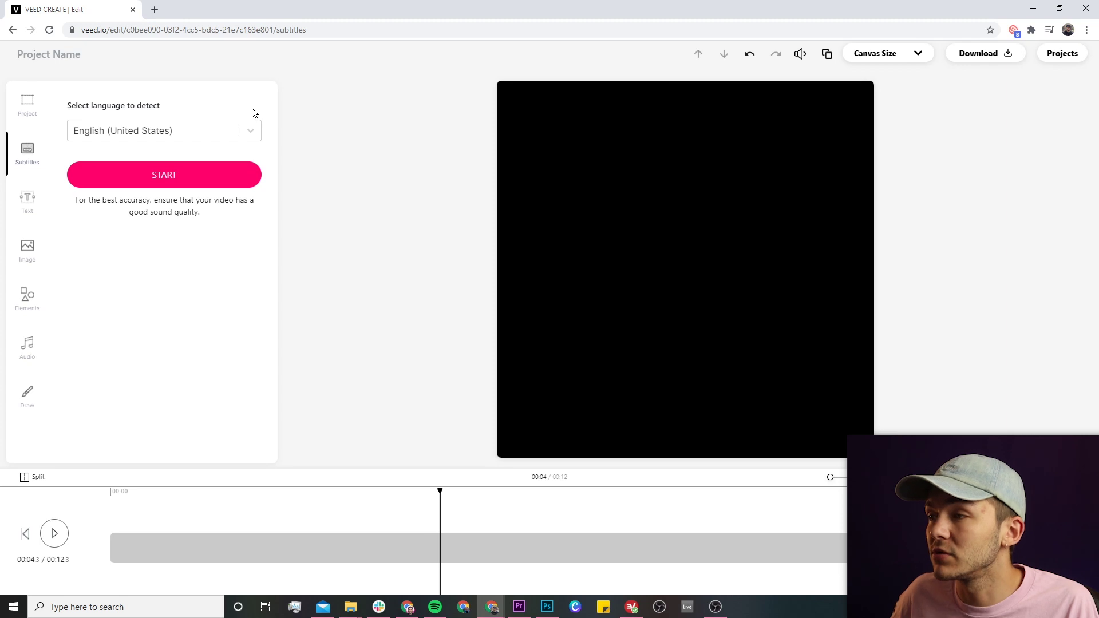
left_click(251, 130)
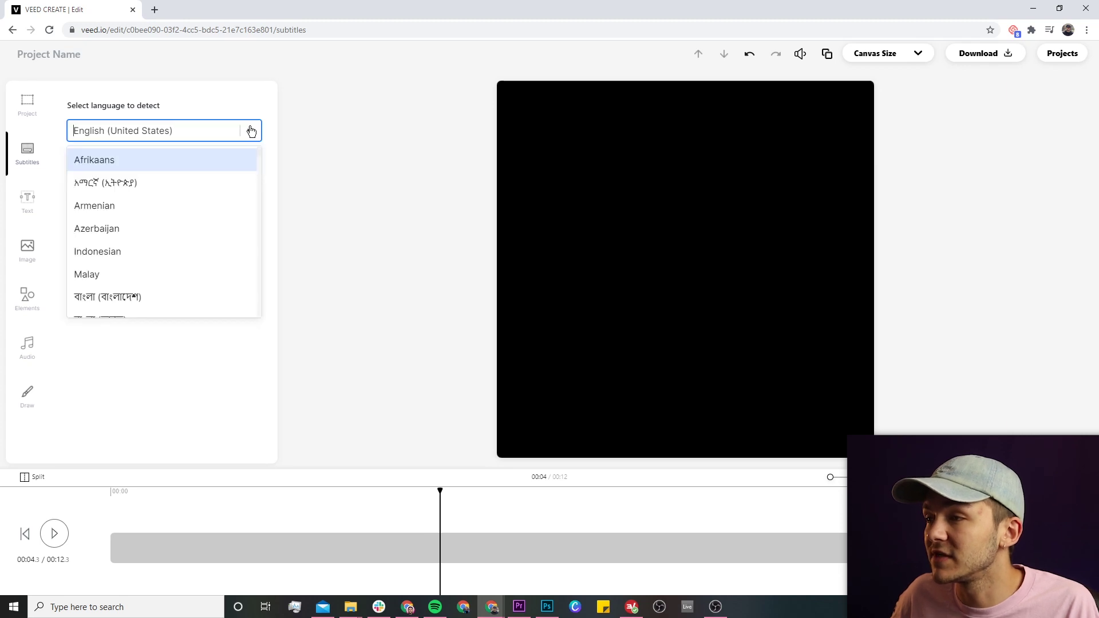
left_click(156, 381)
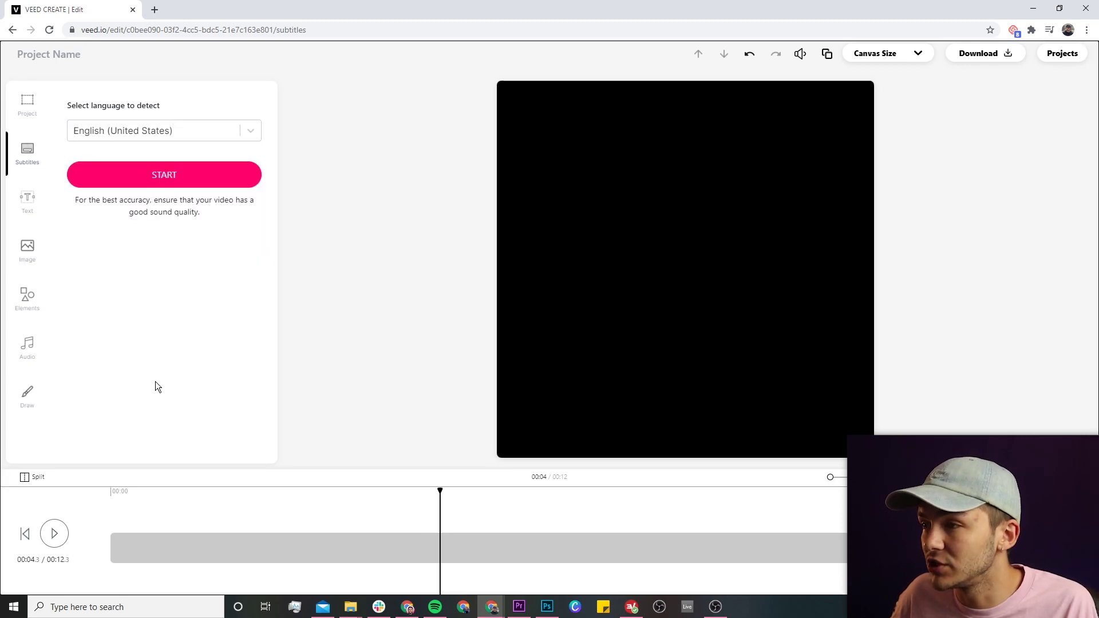
left_click(168, 181)
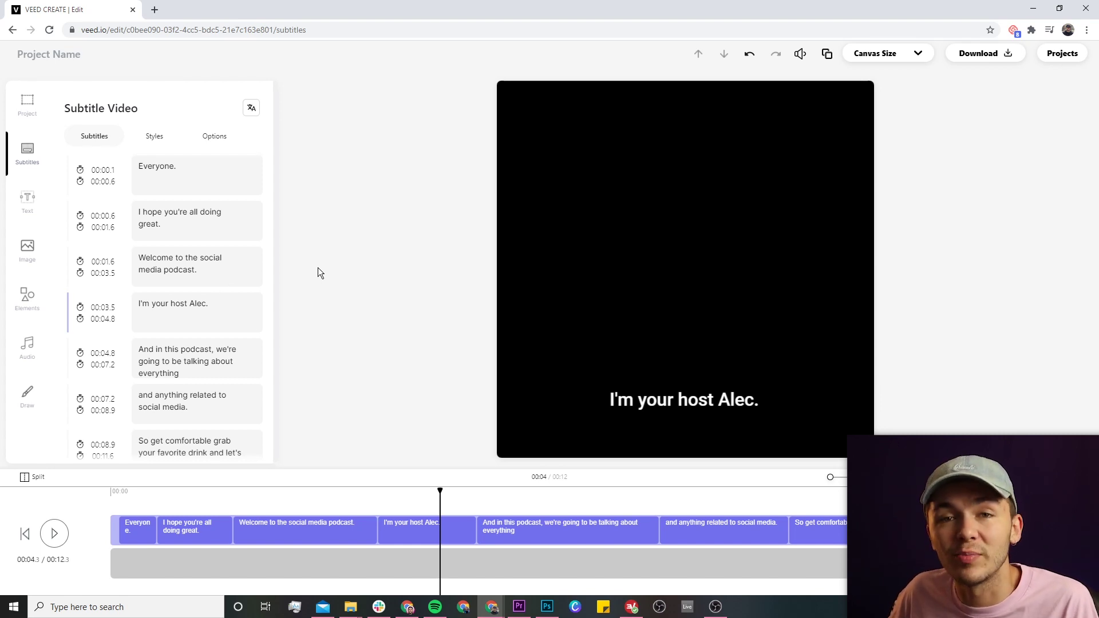
Drag the 'I'm your host Alec' caption up to the vertical centre of the video.
scroll(200, 217, "down", 2)
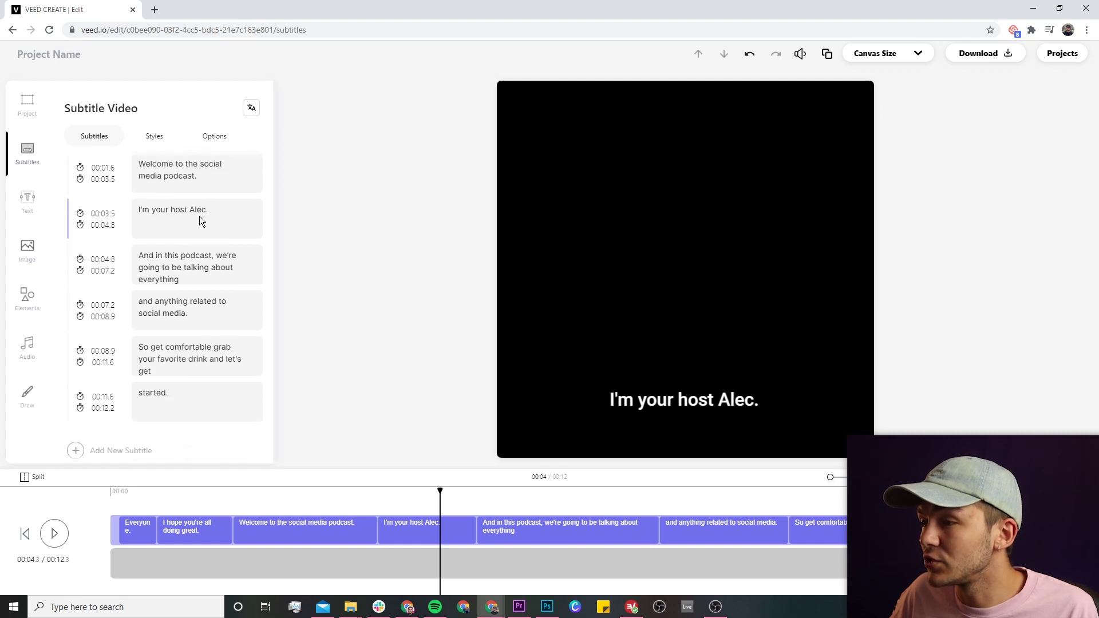
scroll(201, 401, "down", 1)
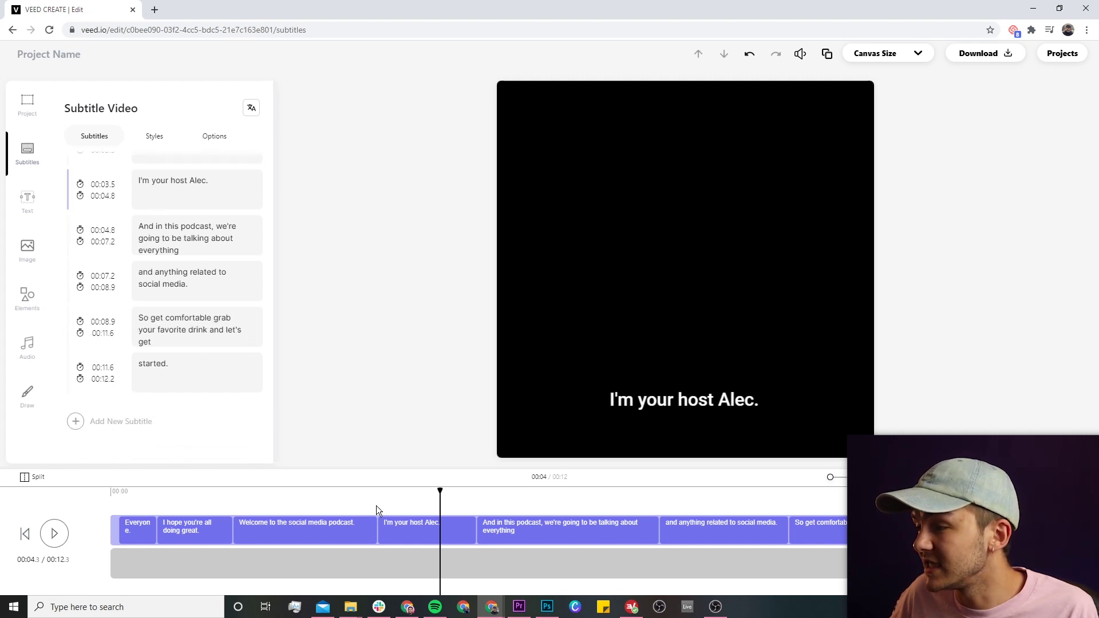
left_click_drag(678, 404, 677, 272)
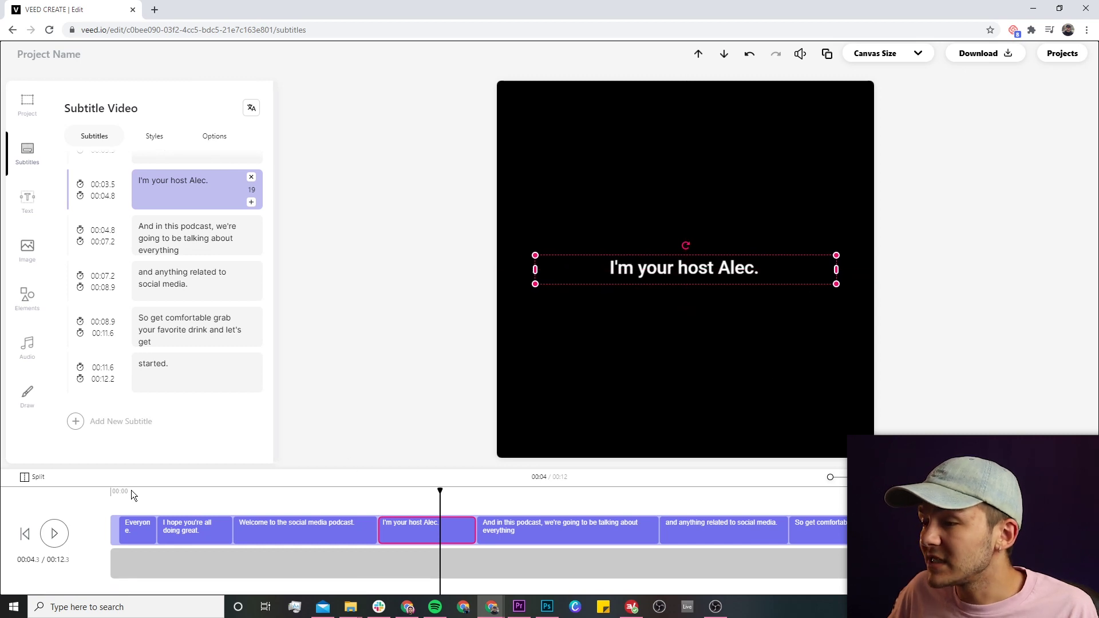
Play back the centred subtitles, then pause and return to the opening 'Everyone.' caption.
left_click(110, 491)
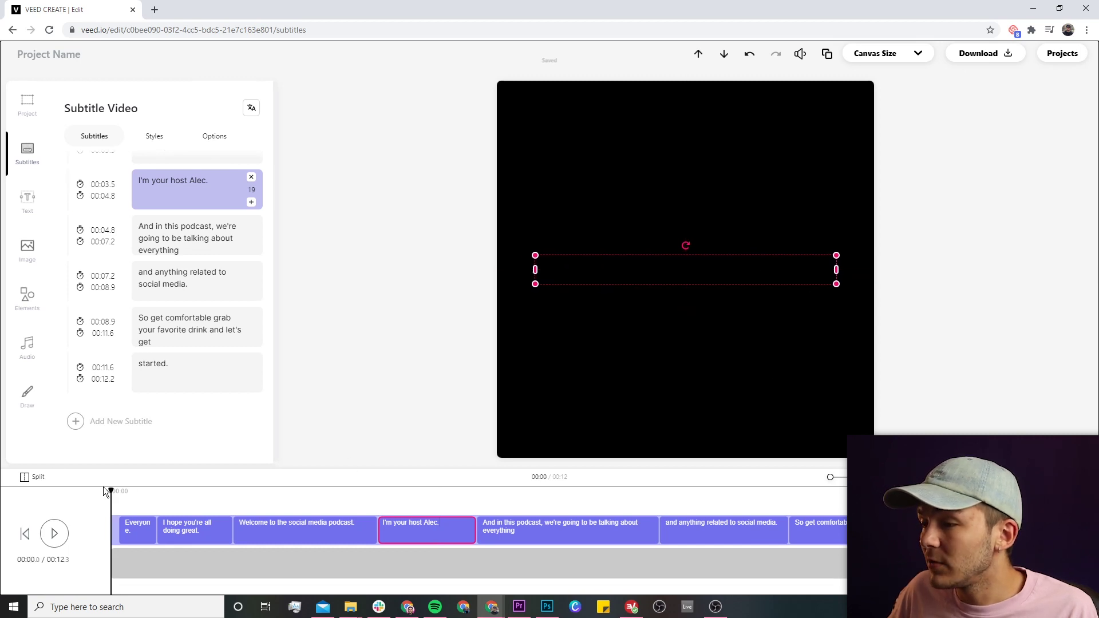
left_click(54, 534)
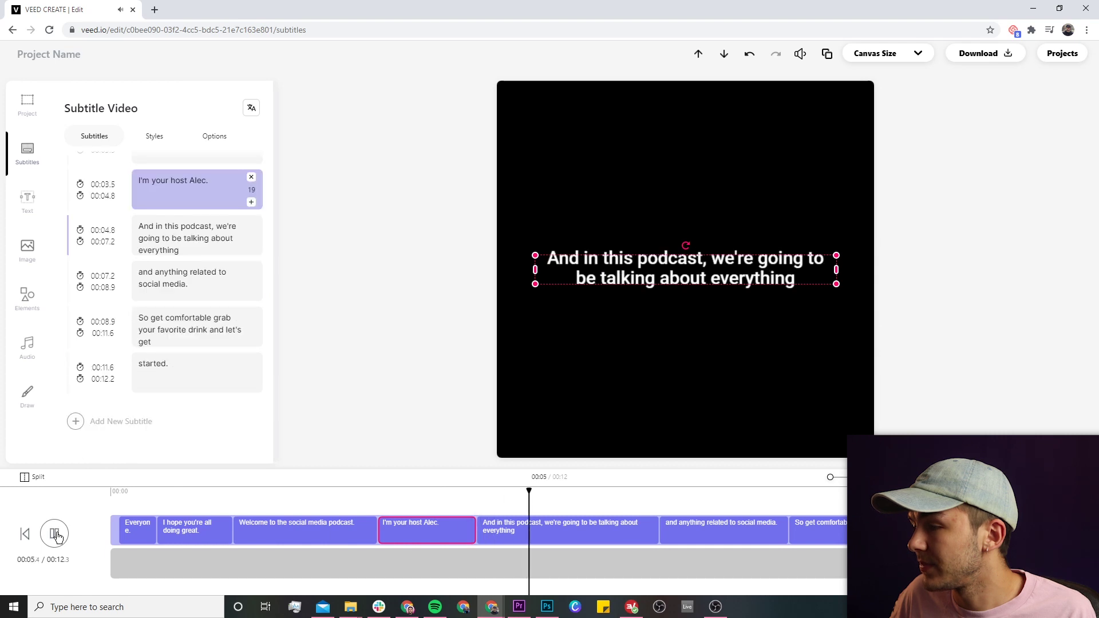
left_click(56, 535)
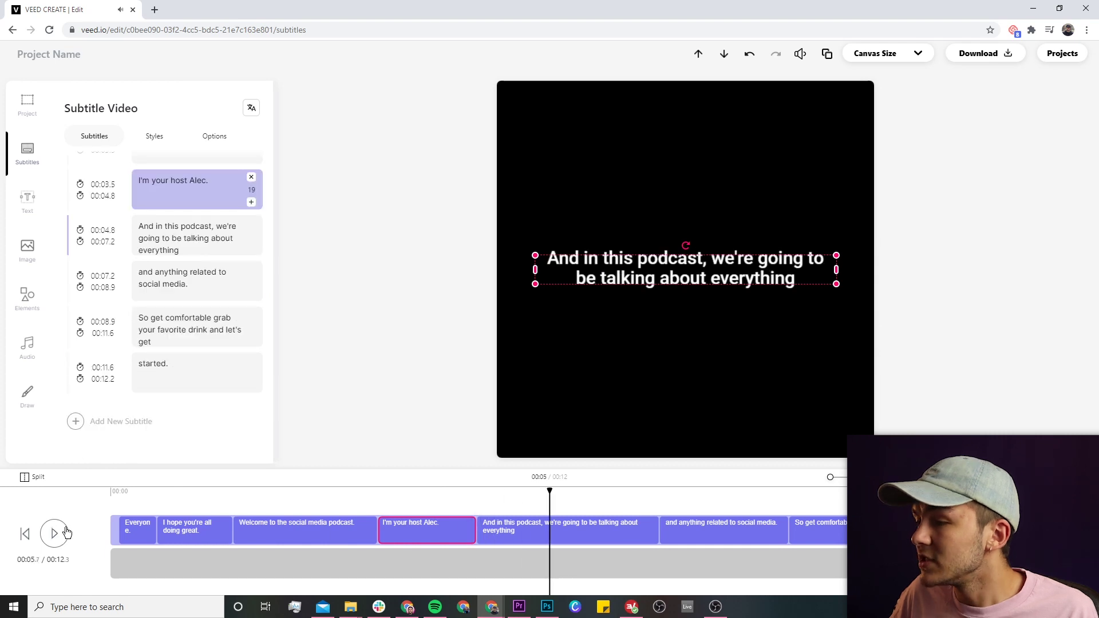
left_click(126, 491)
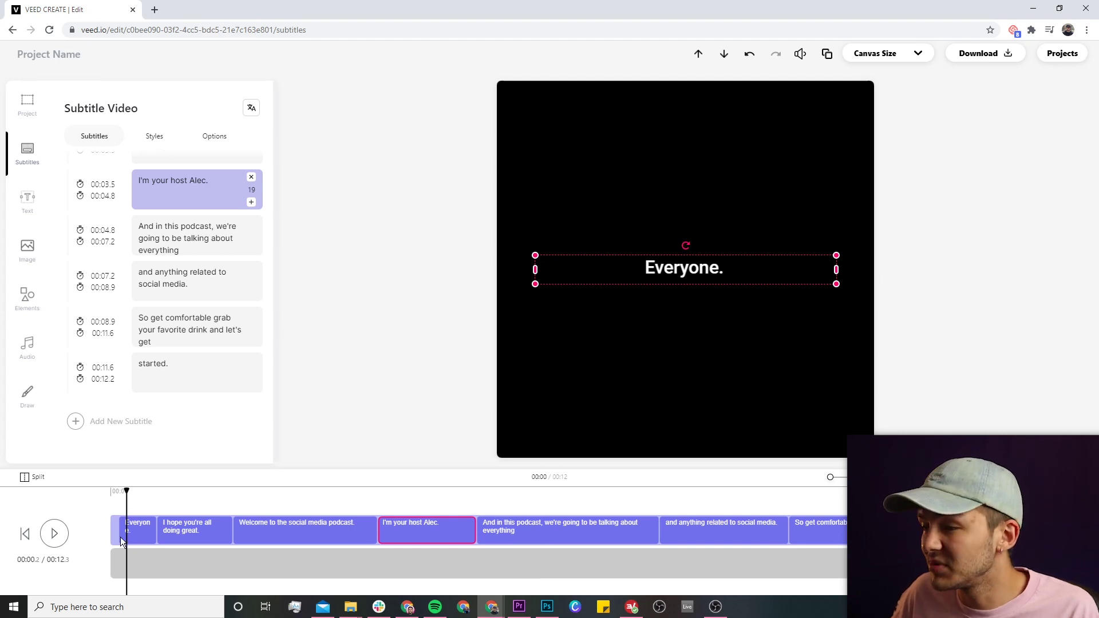
scroll(170, 390, "up", 3)
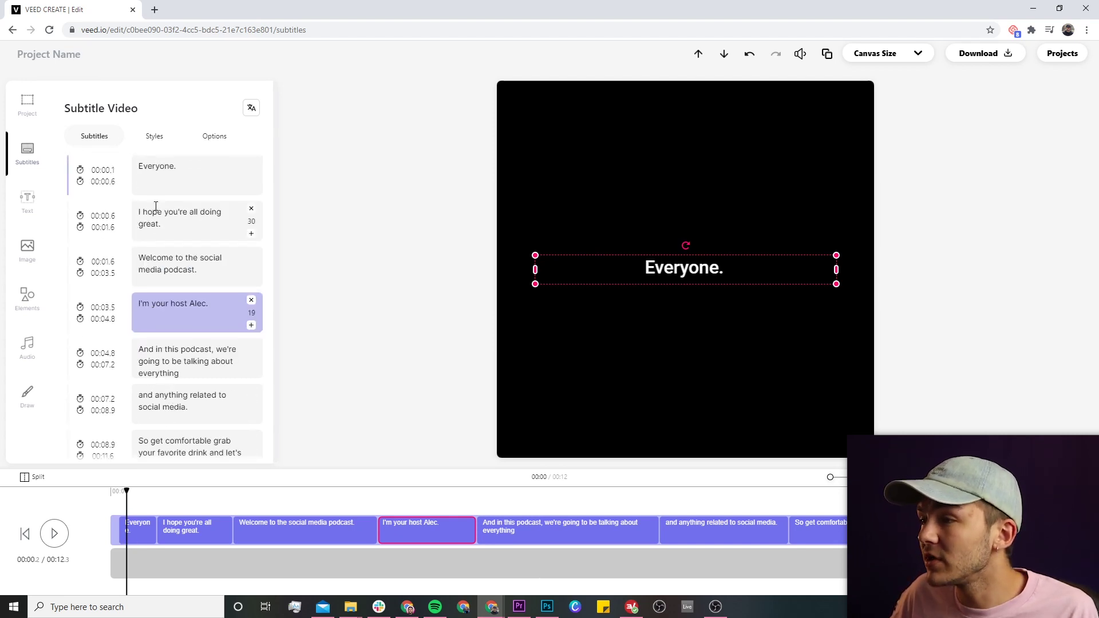
Change the first subtitle to 'Hey everyone.' and retype 'podcast.' in the third subtitle.
left_click(145, 170)
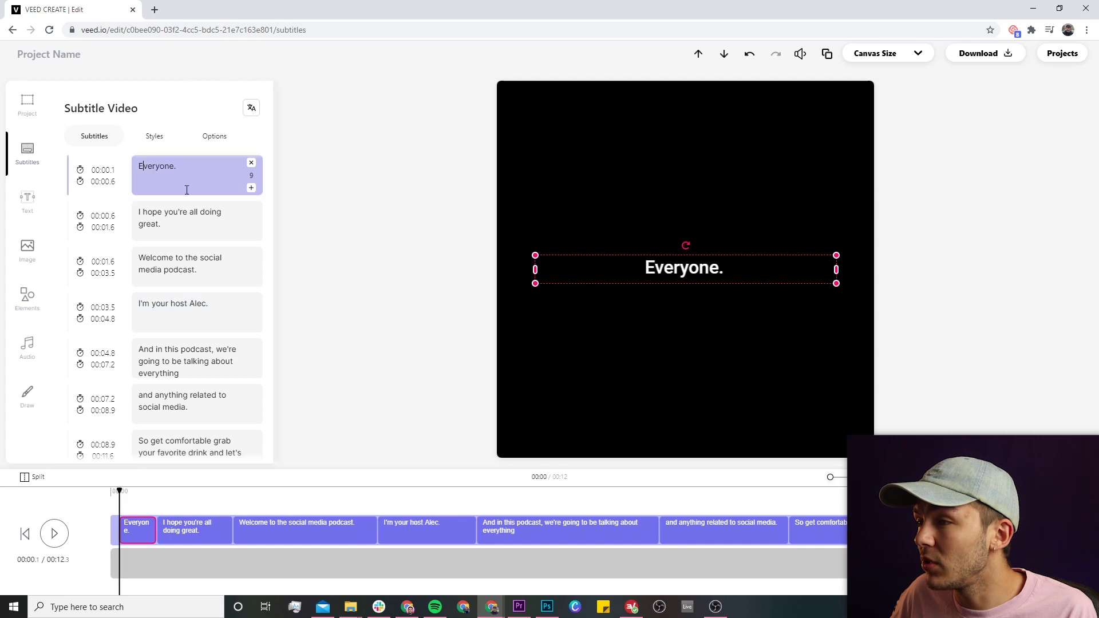
key("BackSpace")
type("h")
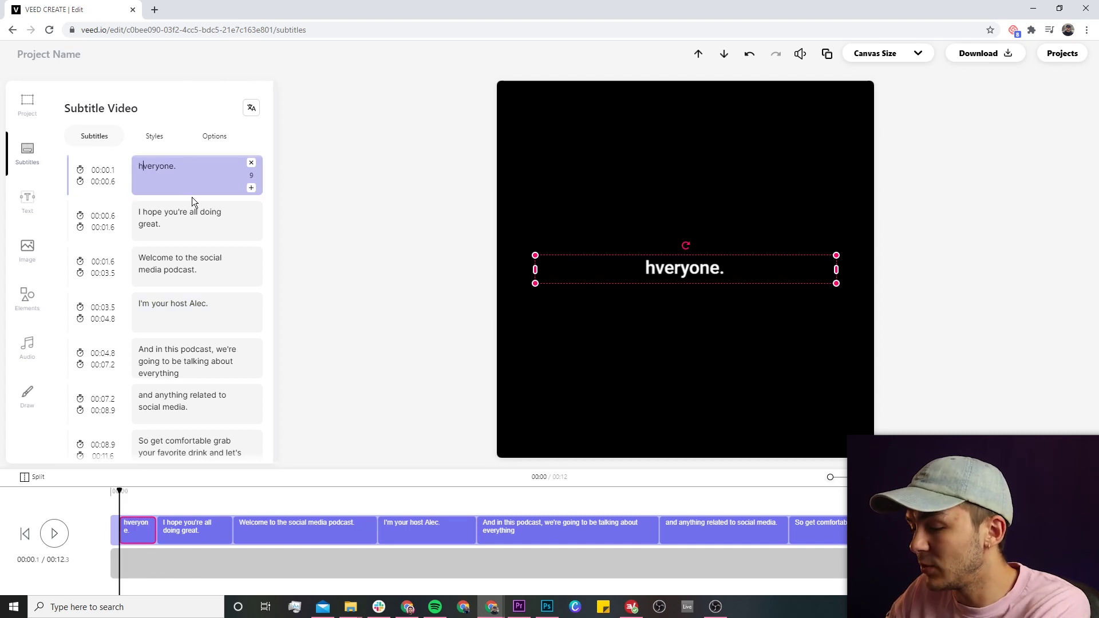
type("EY")
key("BackSpace")
key("BackSpace")
key("BackSpace")
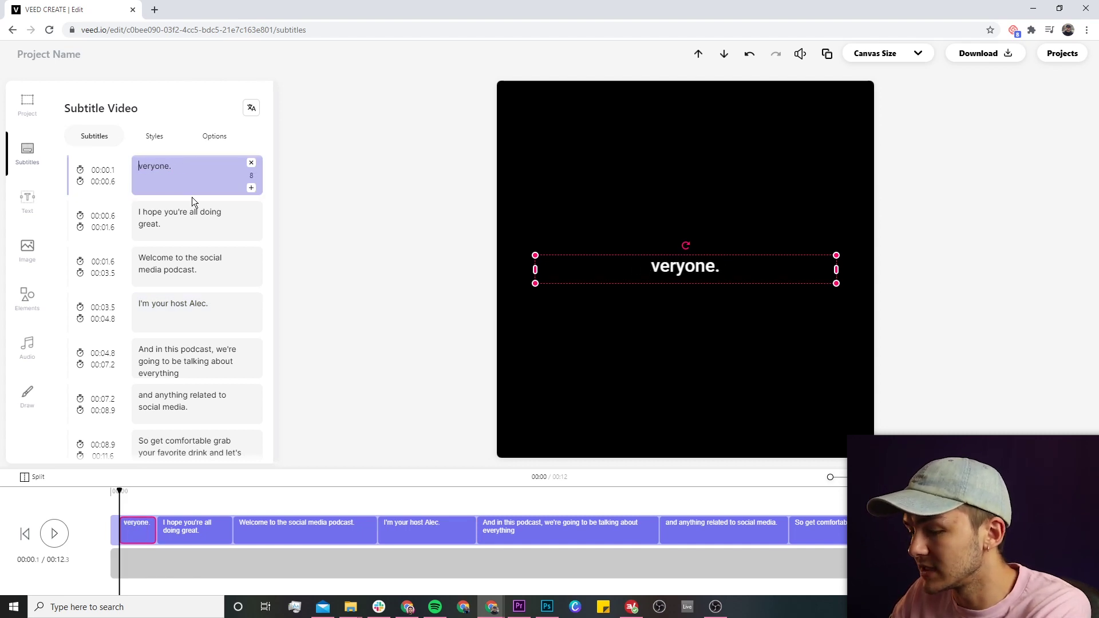
type("Hey ")
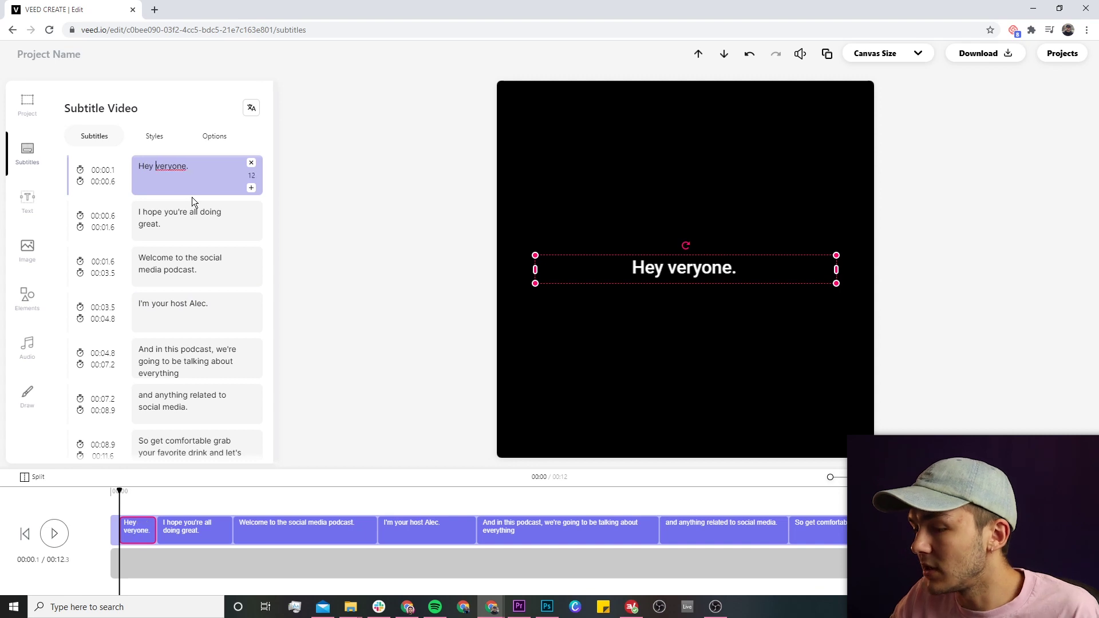
type("e")
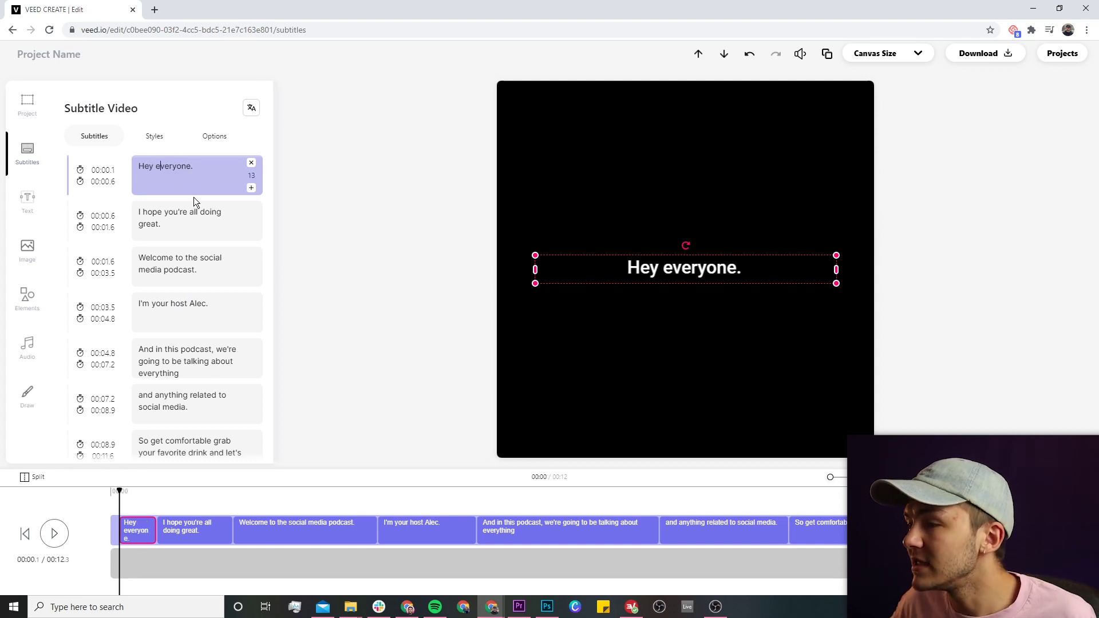
left_click(196, 262)
left_click_drag(205, 269, 165, 269)
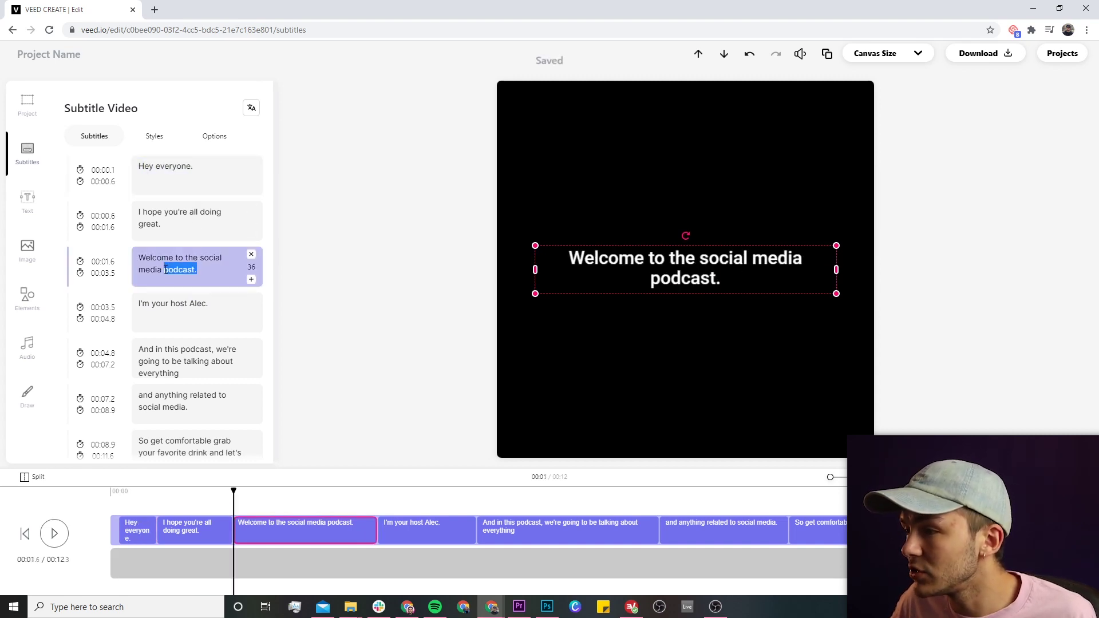
key("BackSpace")
type("podc")
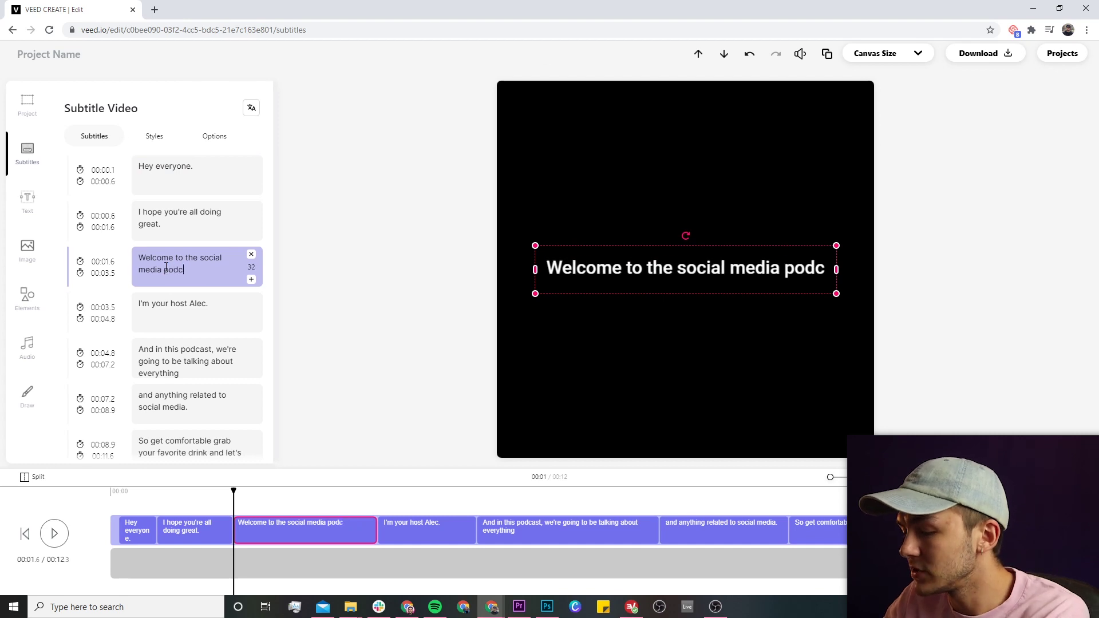
type("ast.")
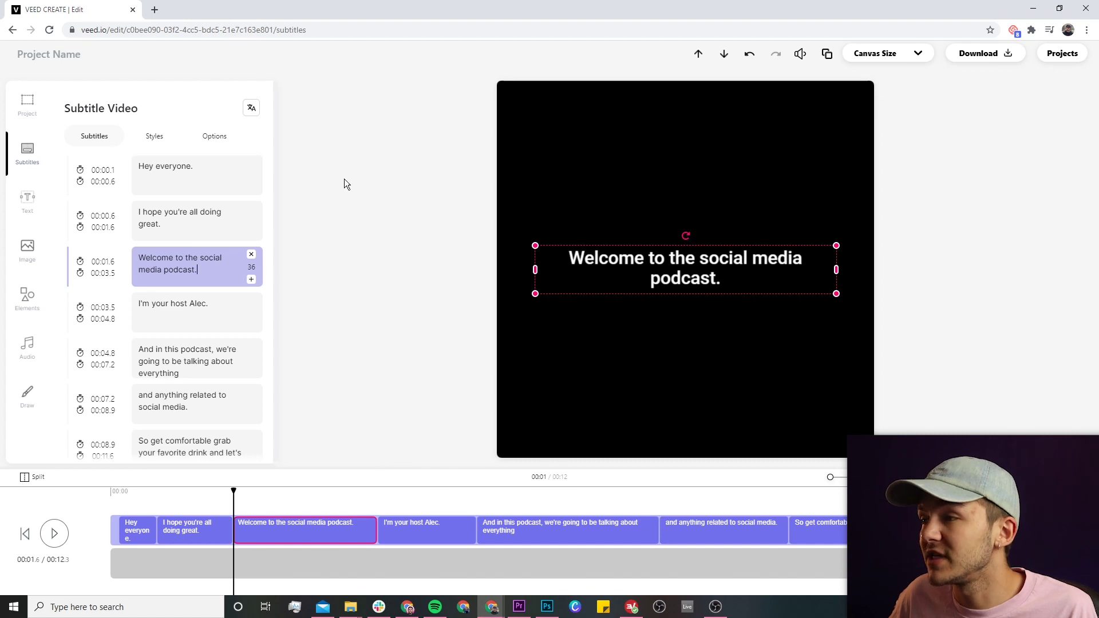
Download the subtitles as a .txt file, saved as subtitles (3).zip.
left_click(215, 137)
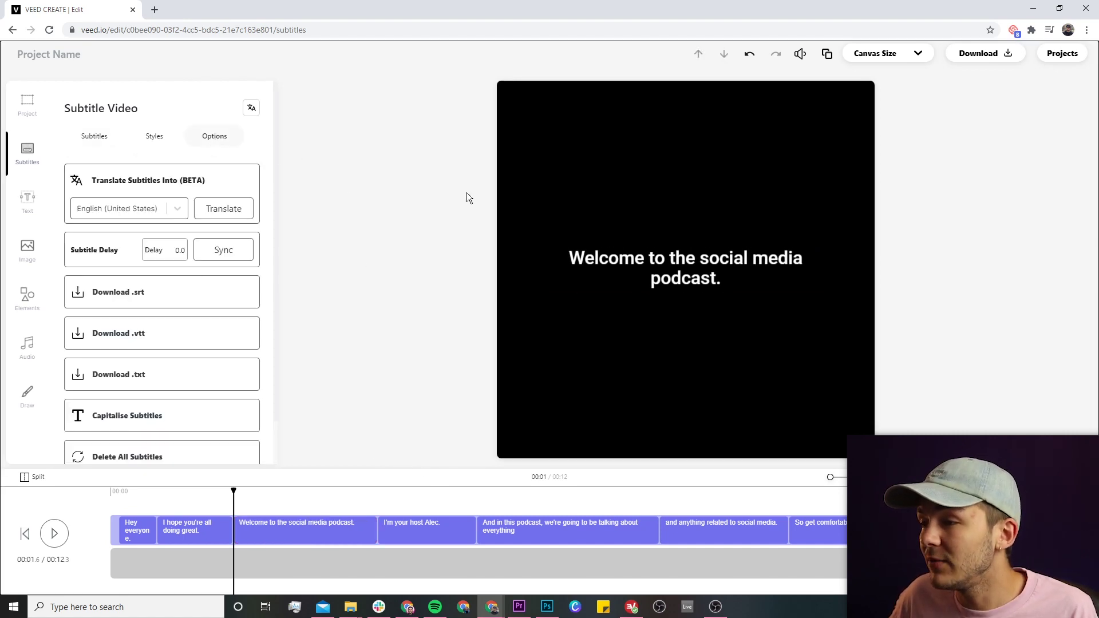
left_click(165, 377)
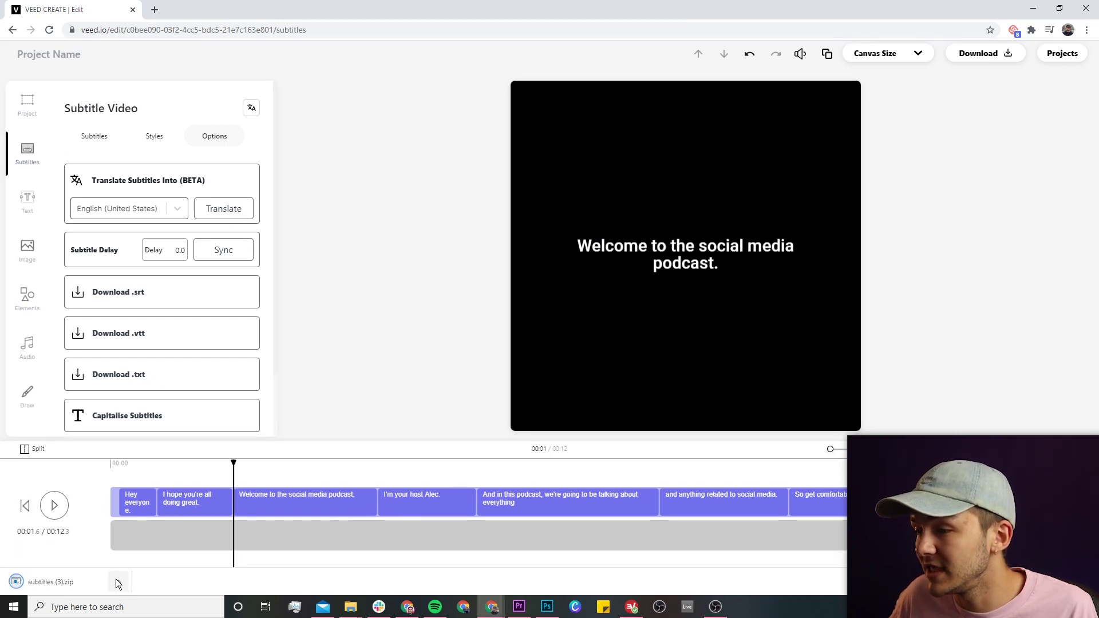
left_click(116, 581)
Extract subtitles (3).zip into Downloads with 7-Zip and open the transcript .txt in Notepad.
left_click(151, 539)
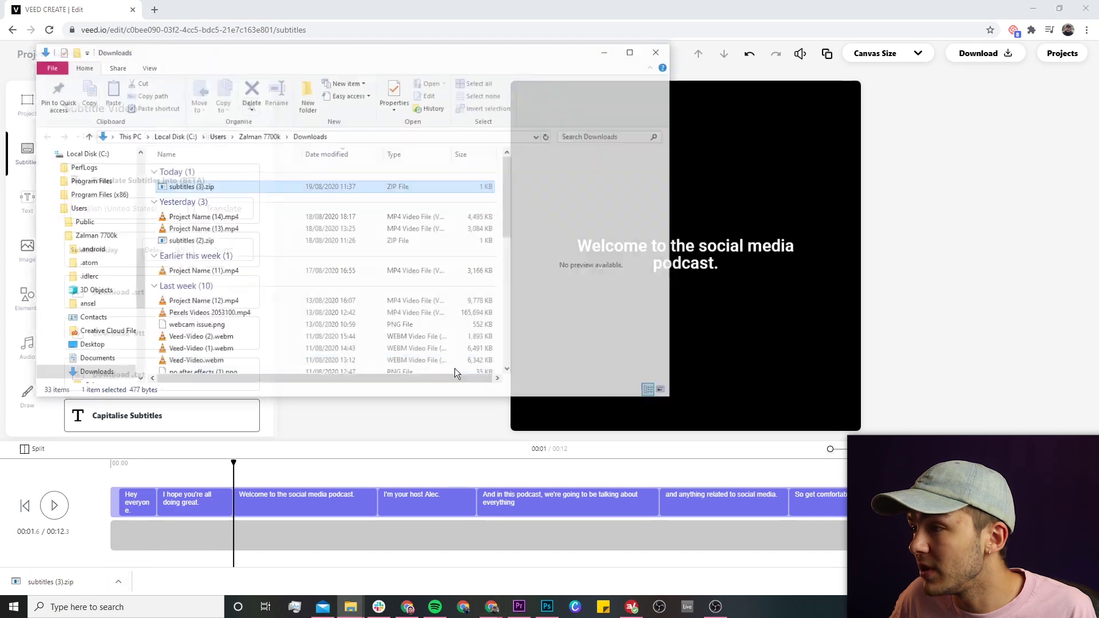
right_click(190, 191)
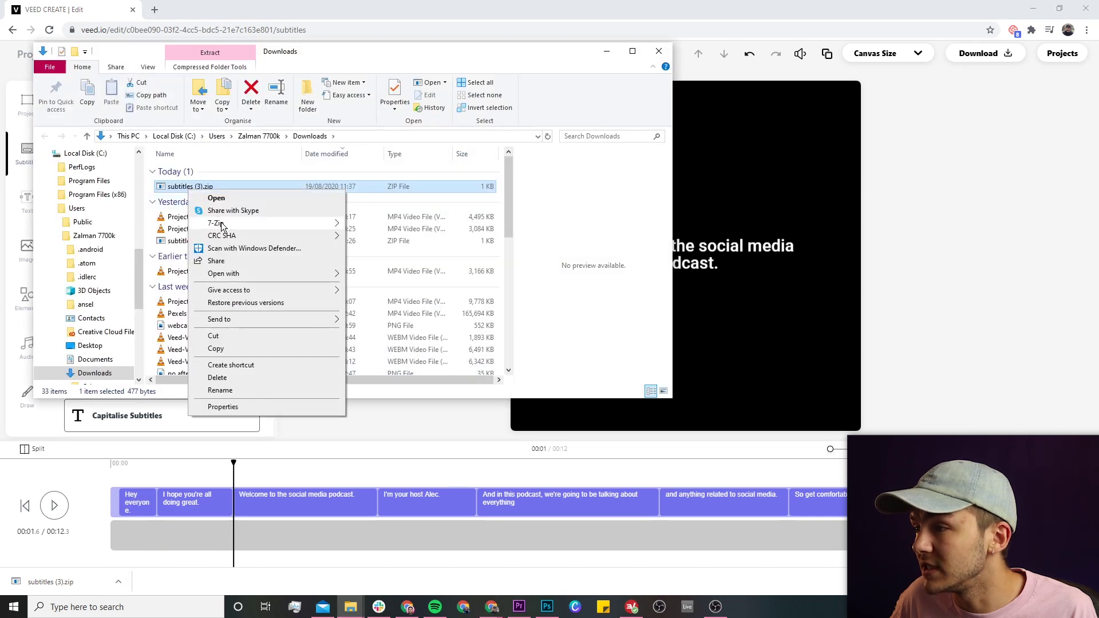
mouse_move(217, 223)
left_click(378, 263)
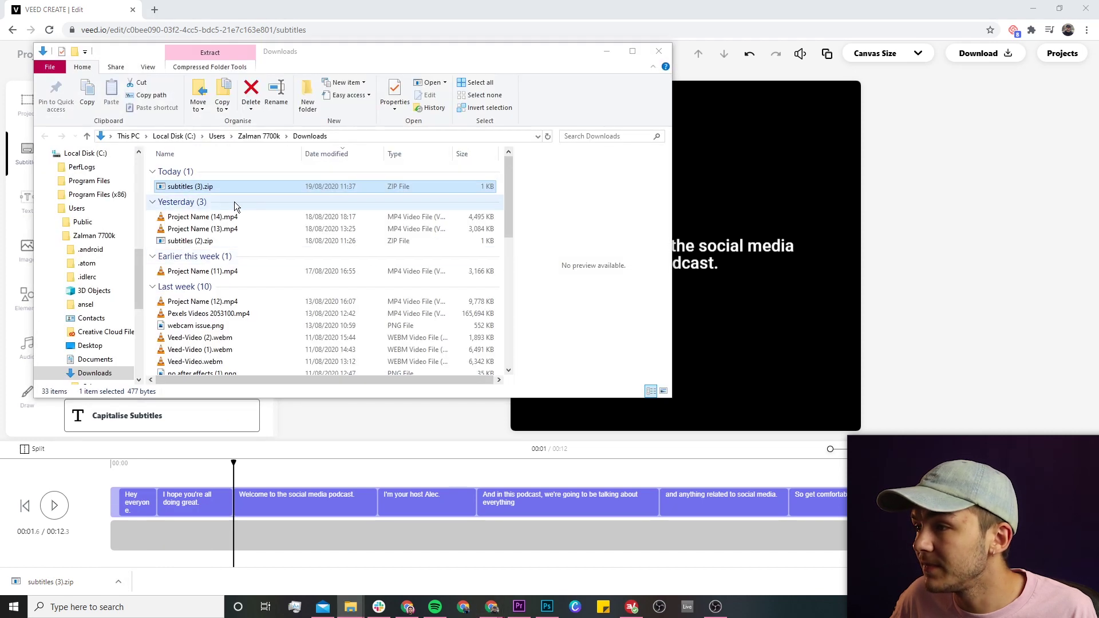
double_click(195, 198)
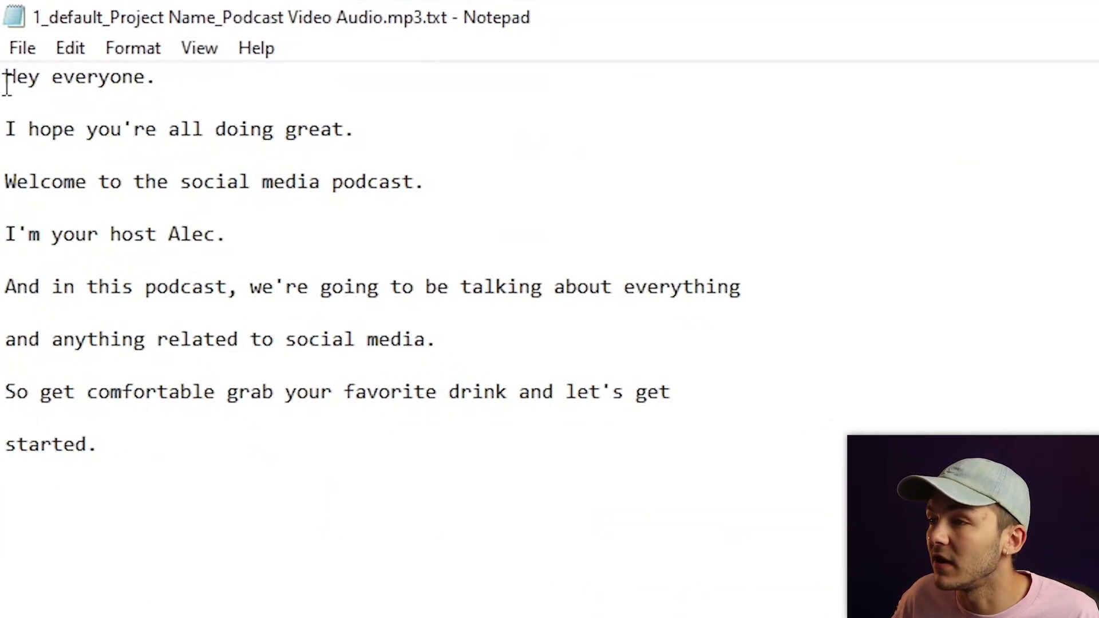
left_click_drag(5, 80, 67, 93)
key("Right")
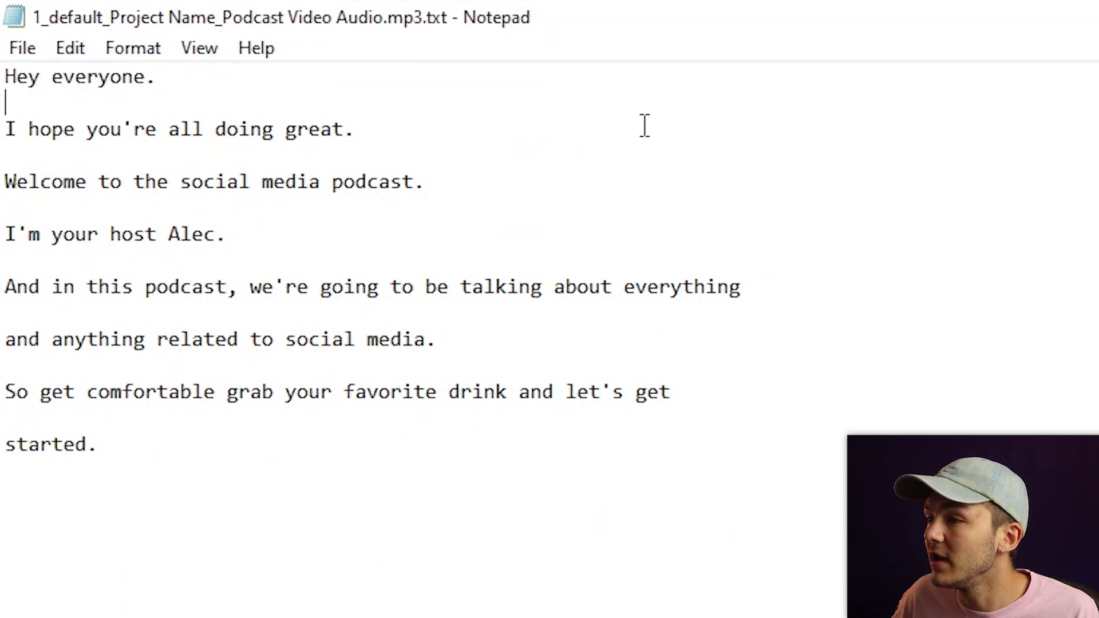